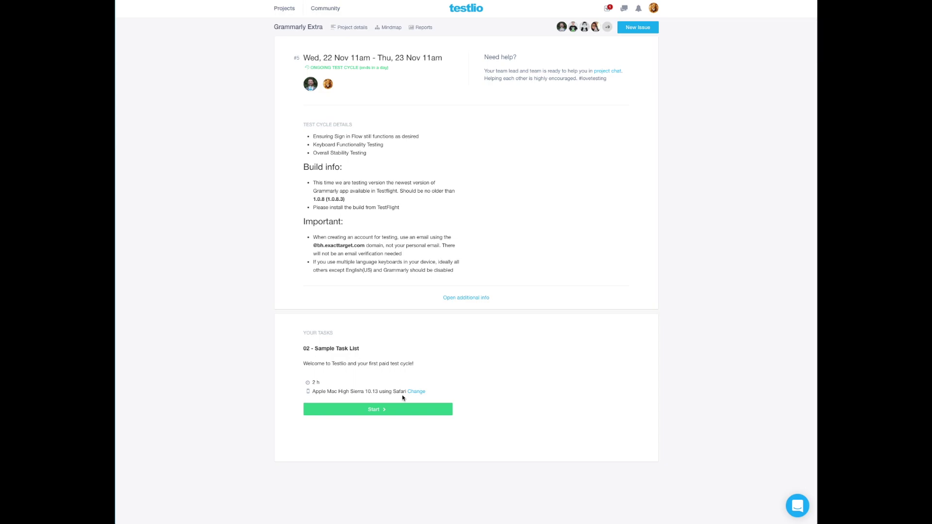
# - Start the Sample Task List and its test timer, and review the task info and project chat
pyautogui.click(394, 410)
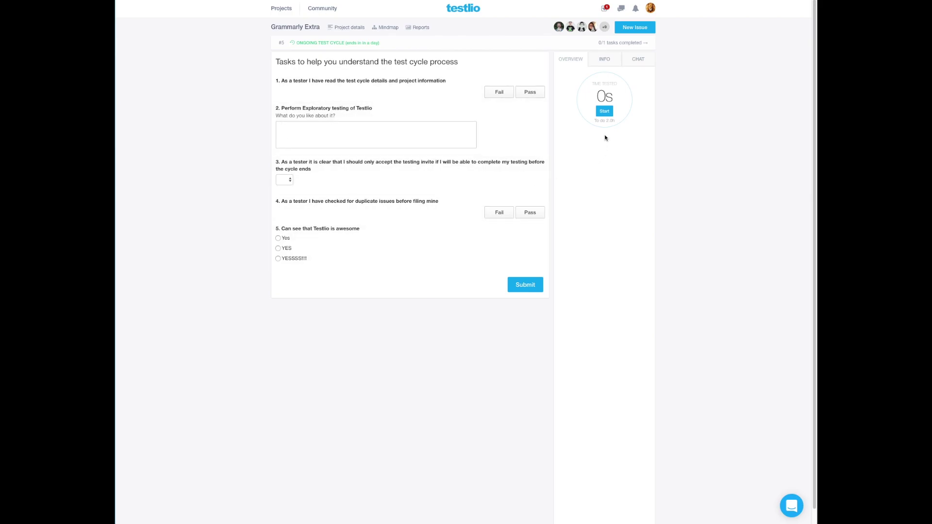
pyautogui.click(610, 113)
pyautogui.click(605, 60)
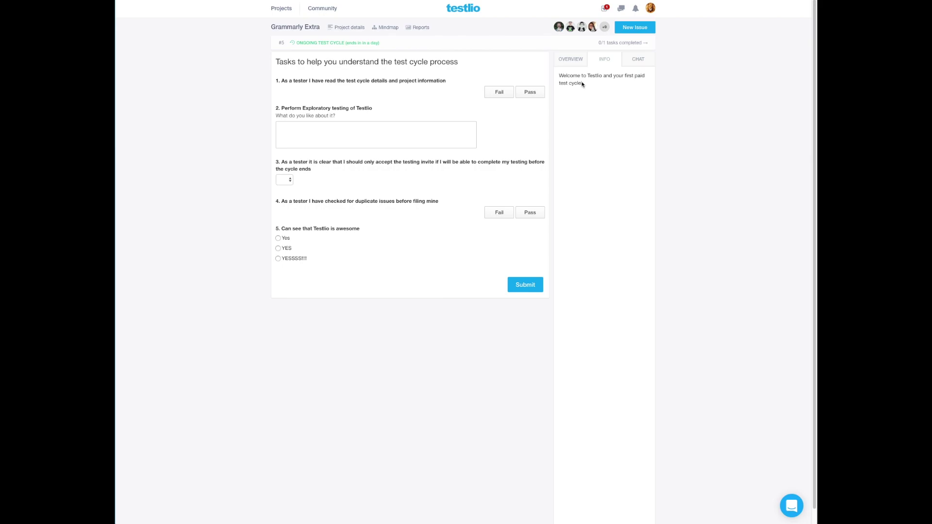
pyautogui.click(641, 63)
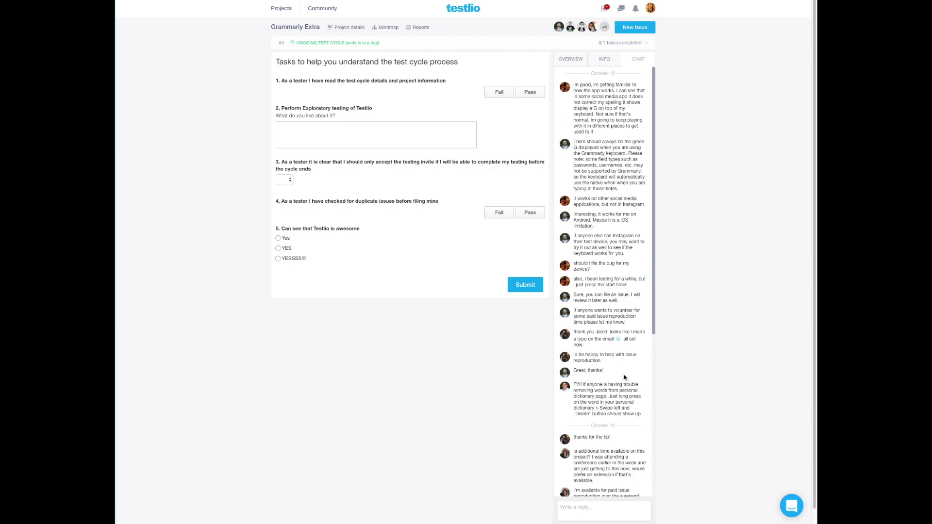
pyautogui.scroll(-2, 618, 437)
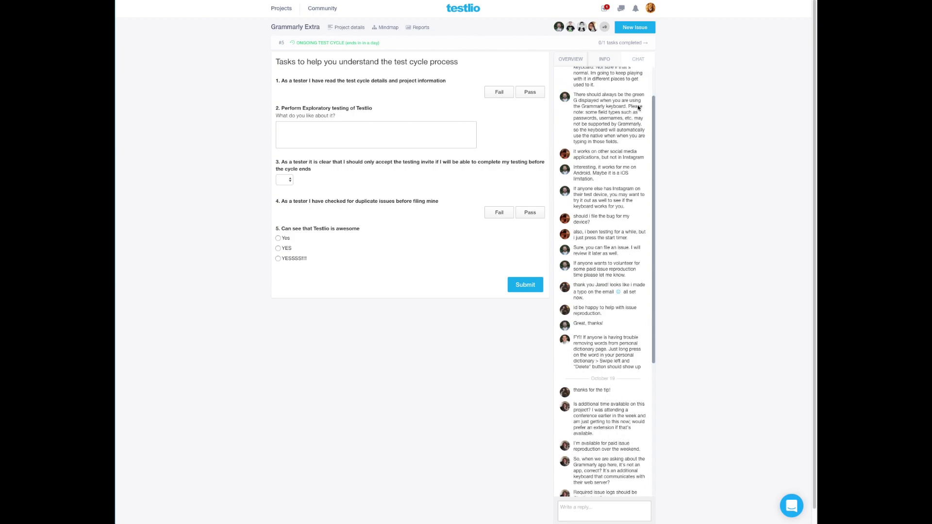
pyautogui.click(569, 60)
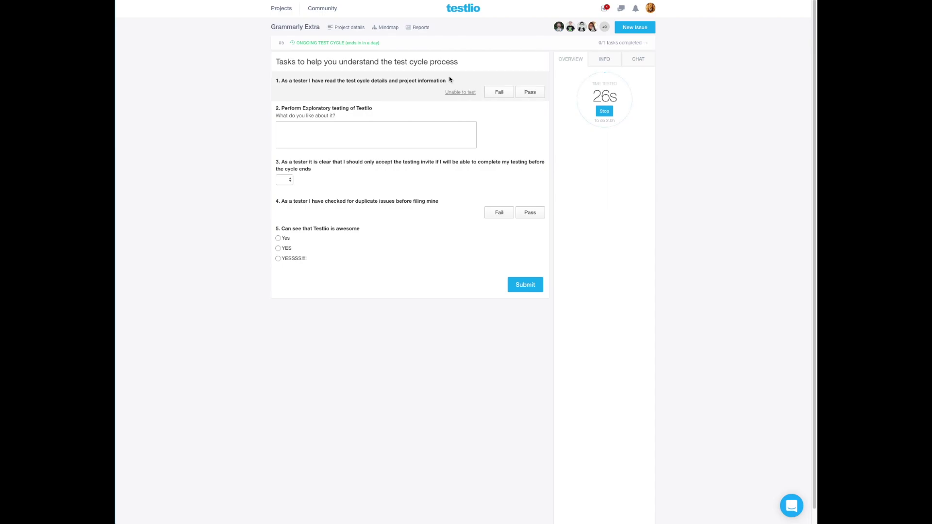
# - Mark task 1 as Pass and answer the exploratory testing question with "Everything looks good"
pyautogui.click(500, 93)
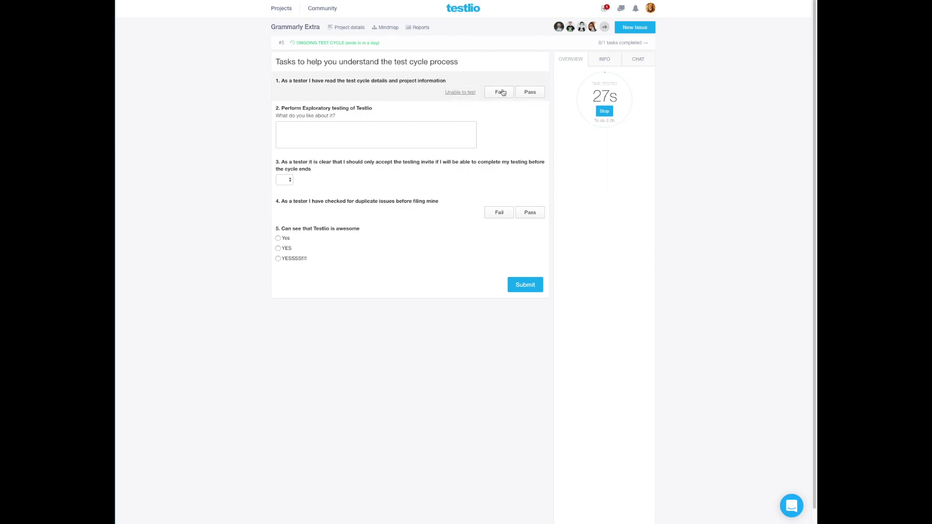
pyautogui.click(531, 92)
pyautogui.click(350, 154)
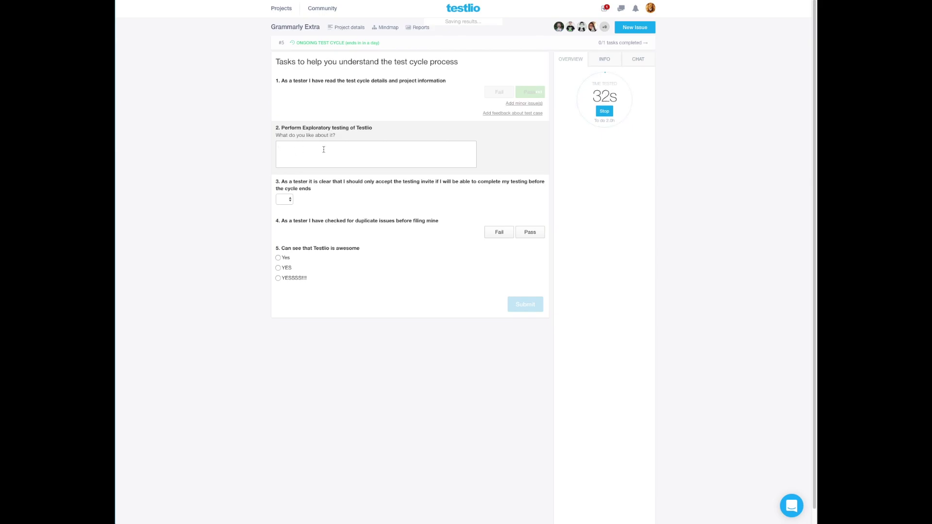
pyautogui.write('Everything looks good')
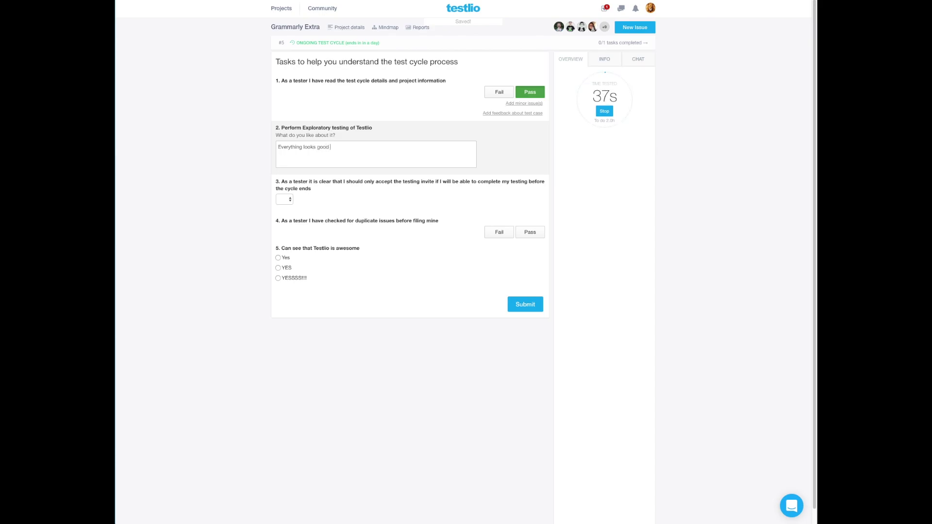
# - Answer Yes to task 3 about accepting the testing invite and choose YESSSS!!! for task 5
pyautogui.click(287, 209)
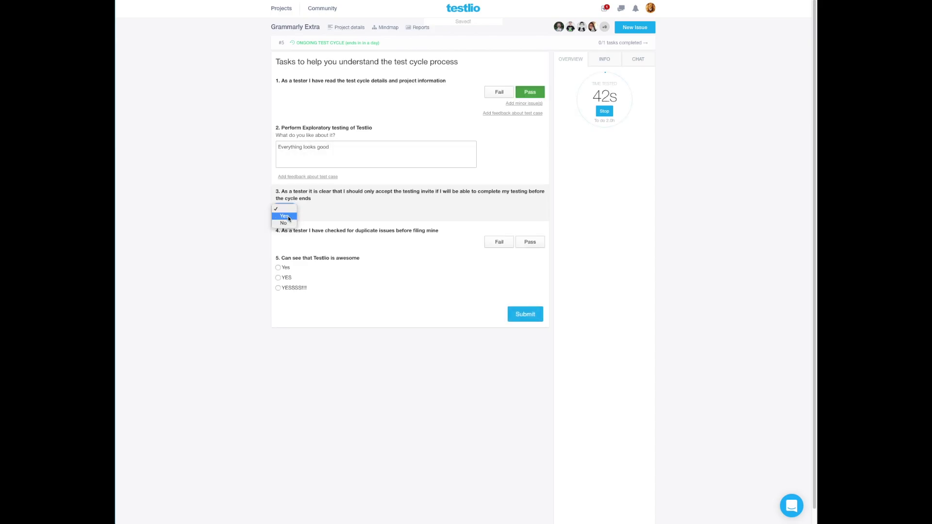
pyautogui.click(287, 216)
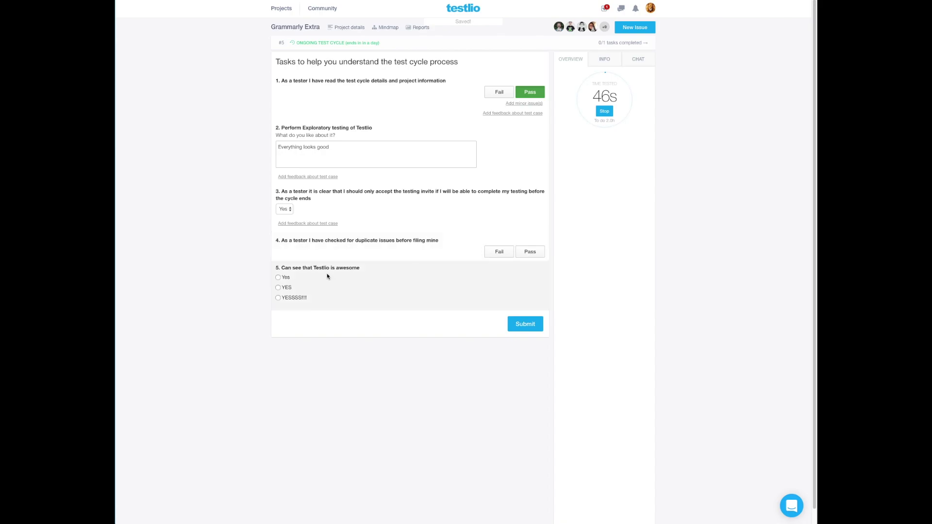
pyautogui.click(278, 298)
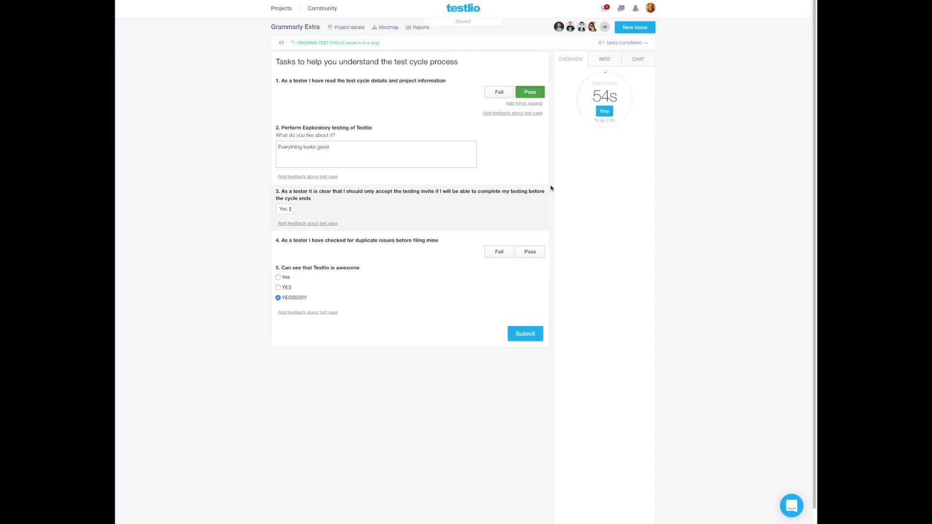
# - Create a new issue titled "[Keyboard] Keyboard didn't display correctly" and dismiss the list of similar reported issues
pyautogui.click(645, 30)
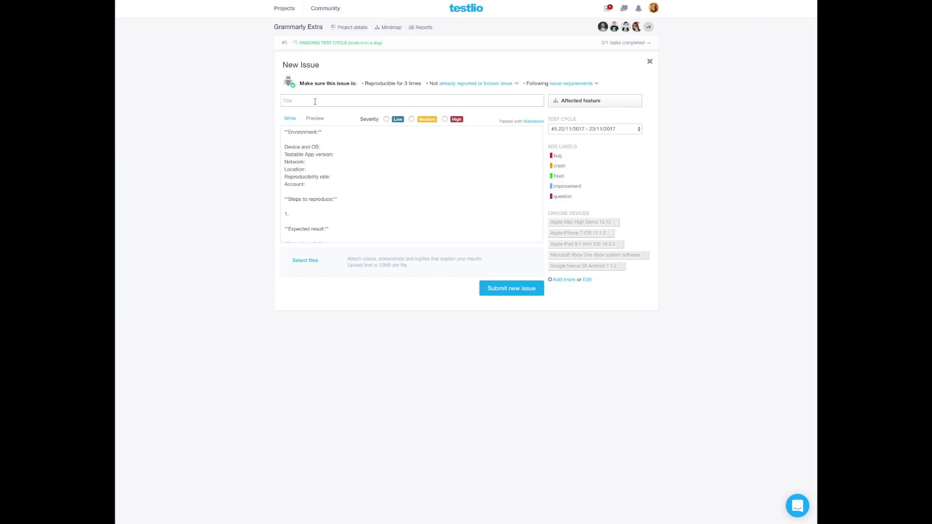
pyautogui.write('[Keyboard]')
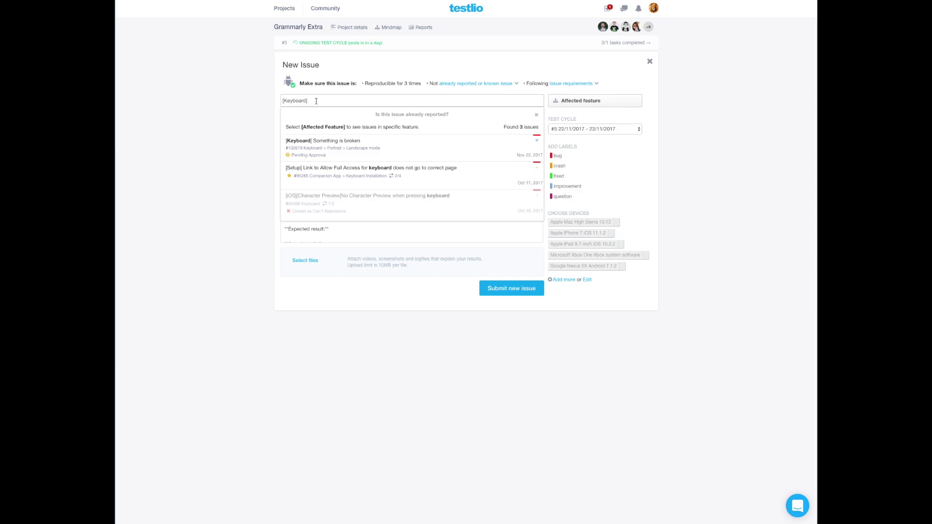
pyautogui.write("Keyboard didn't display correctly")
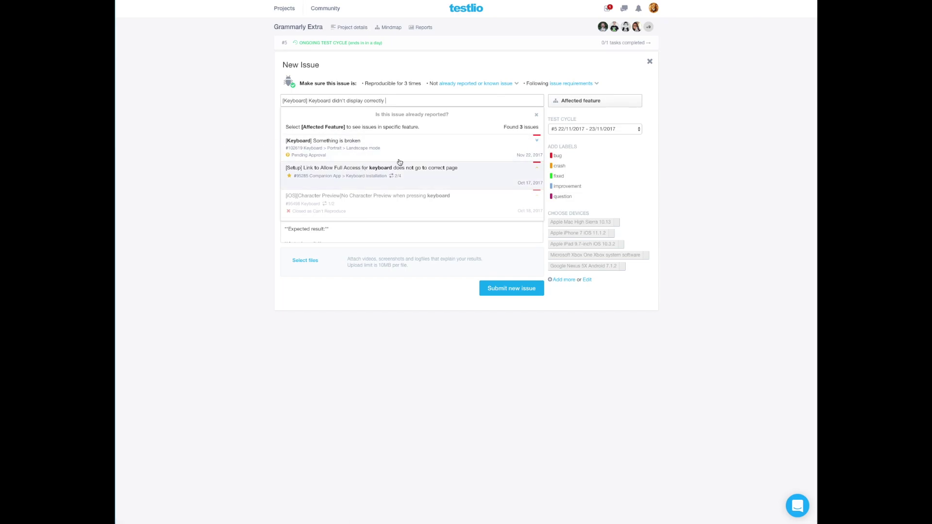
pyautogui.click(236, 178)
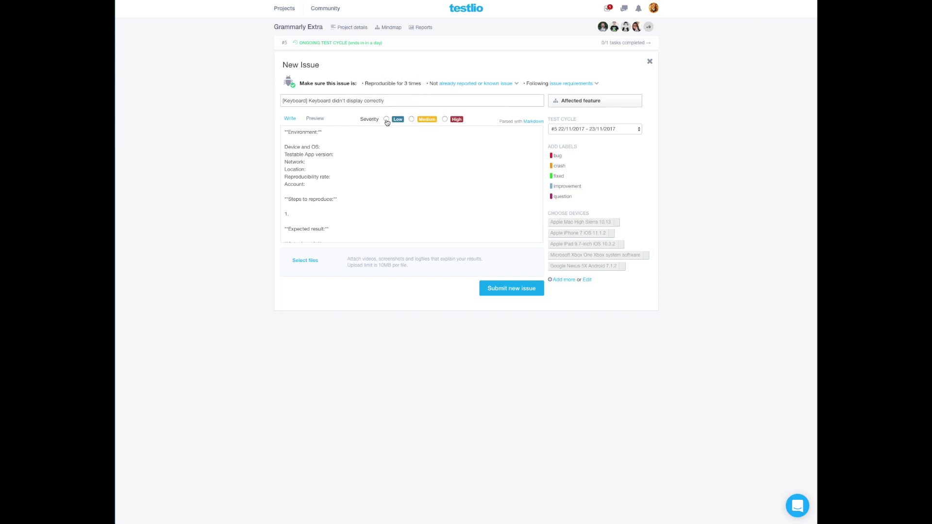
# - Set the issue's severity to Low and add the bug label
pyautogui.moveTo(396, 120)
pyautogui.moveTo(426, 121)
pyautogui.click(387, 119)
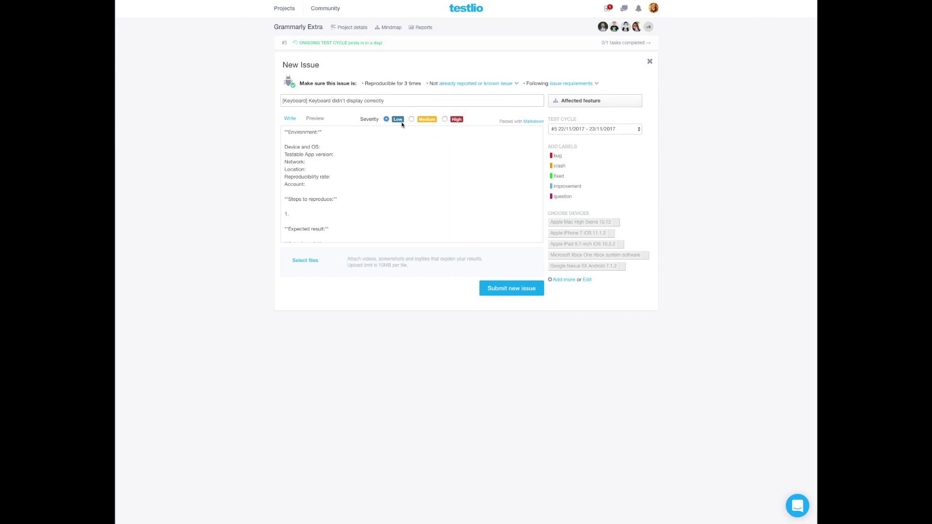
pyautogui.click(563, 156)
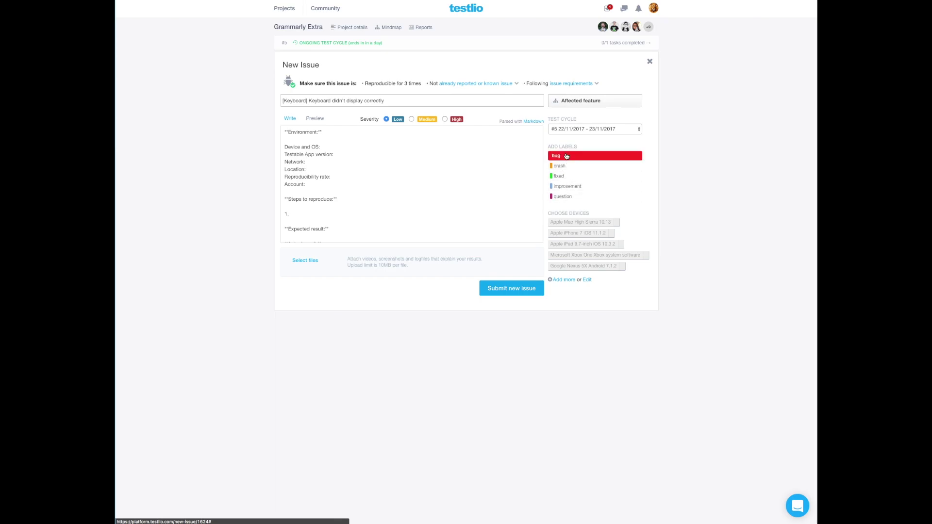
# - Set the affected feature to Portrait/Landscape mode under Keyboard and choose the Apple Mac High Sierra 10.13 device
pyautogui.click(599, 103)
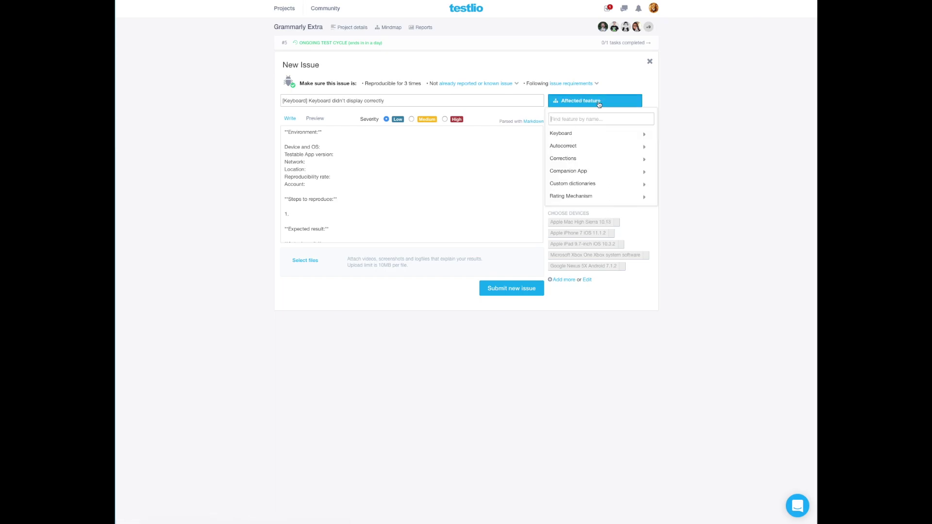
pyautogui.click(587, 136)
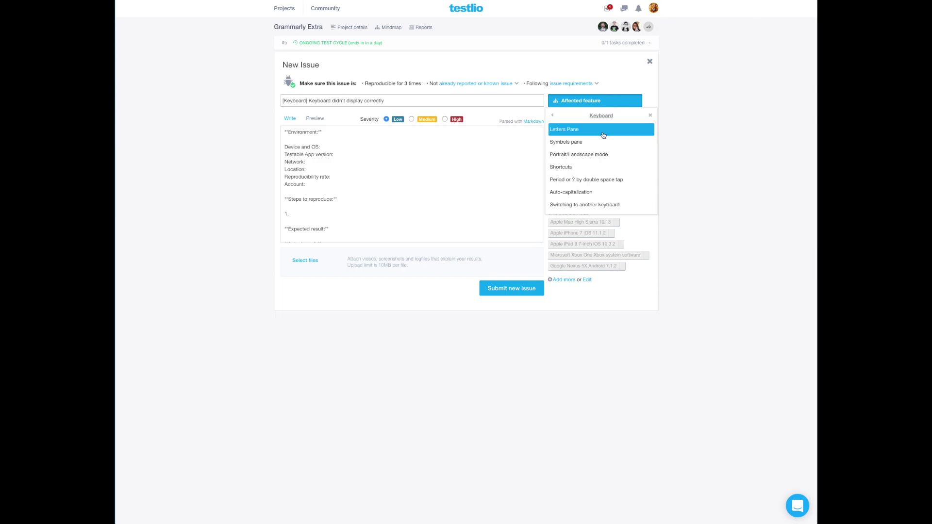
pyautogui.click(582, 159)
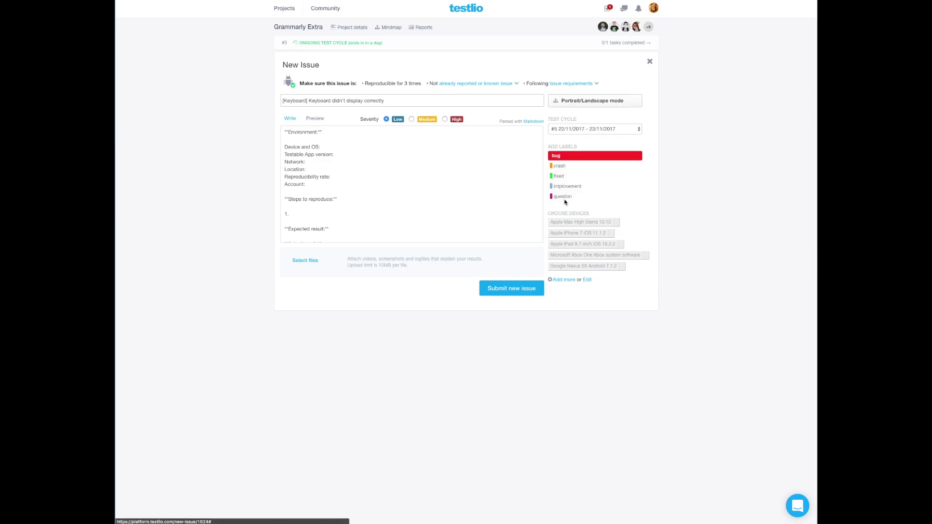
pyautogui.click(569, 233)
pyautogui.click(580, 221)
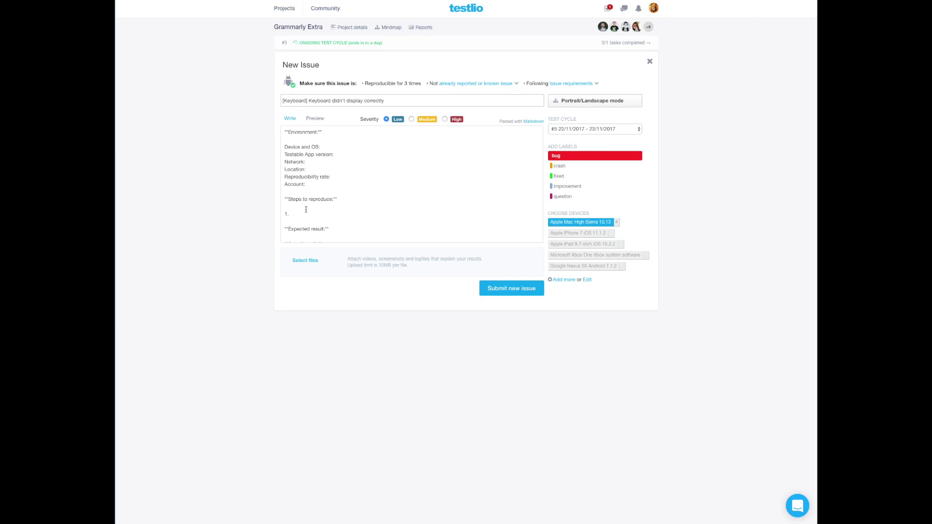
# - Review the rest of the issue description template and submit the new issue
pyautogui.click(340, 230)
pyautogui.press('Down')
pyautogui.press('Down')
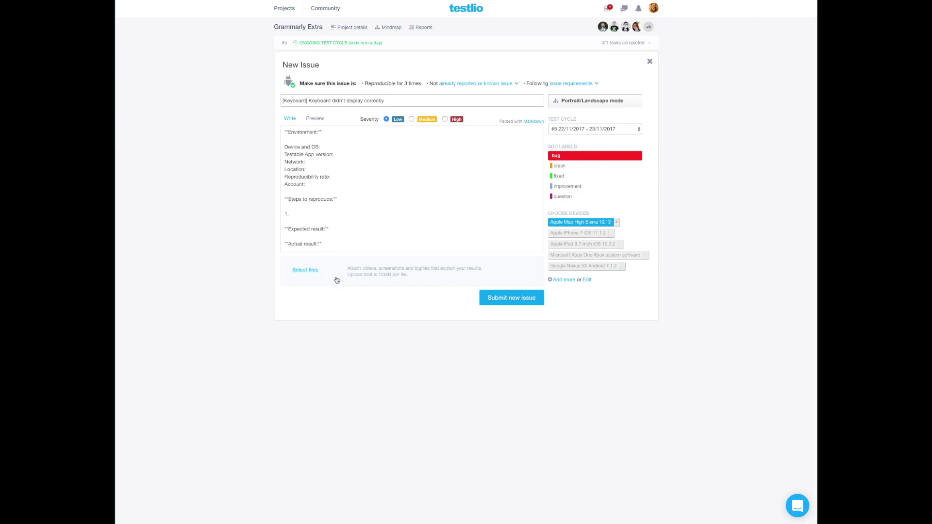
pyautogui.click(514, 304)
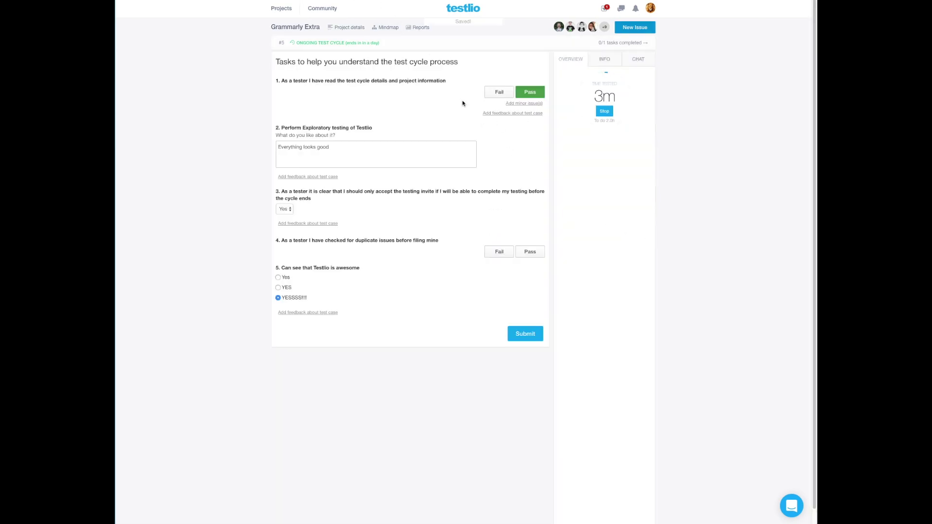
# - Mark task 4 about duplicate issues as Fail and link issue #102620 to it
pyautogui.click(500, 252)
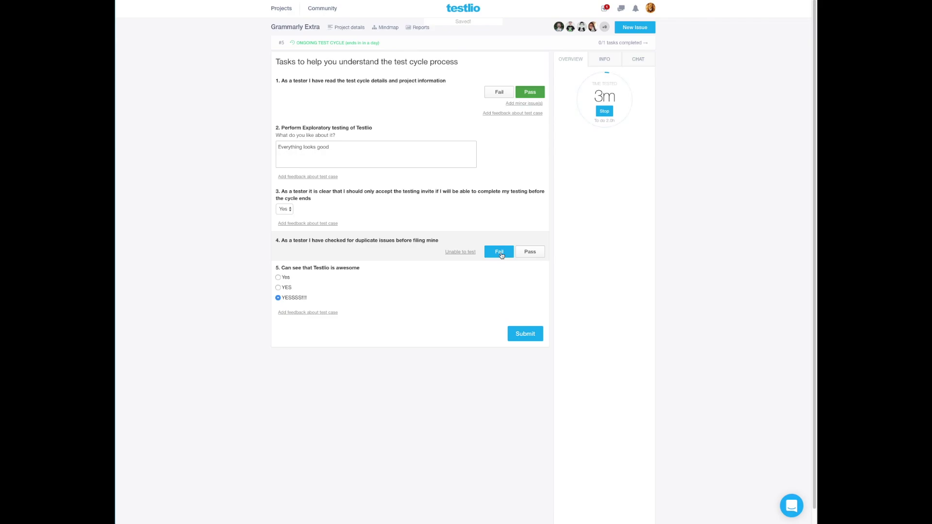
pyautogui.click(501, 253)
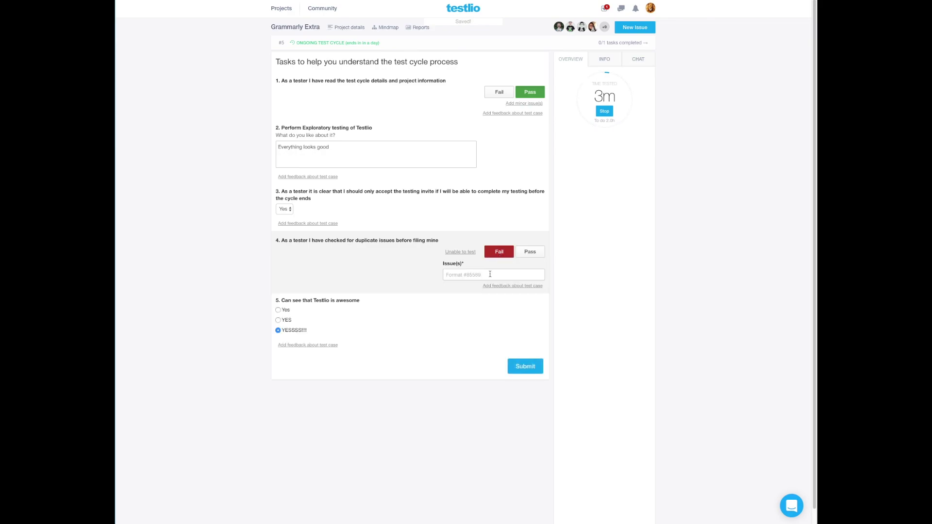
pyautogui.write('#102620')
pyautogui.press('Return')
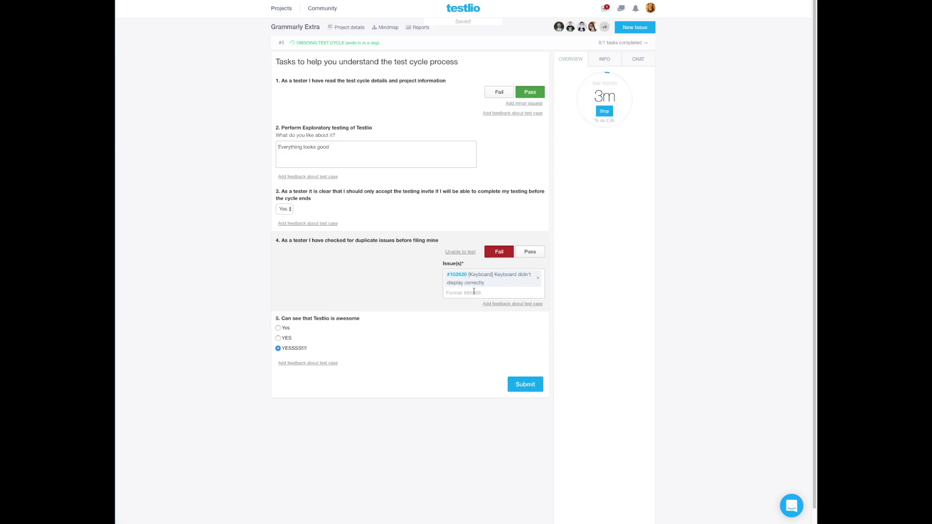
# - Stop the test timer and submit the completed task list
pyautogui.click(603, 112)
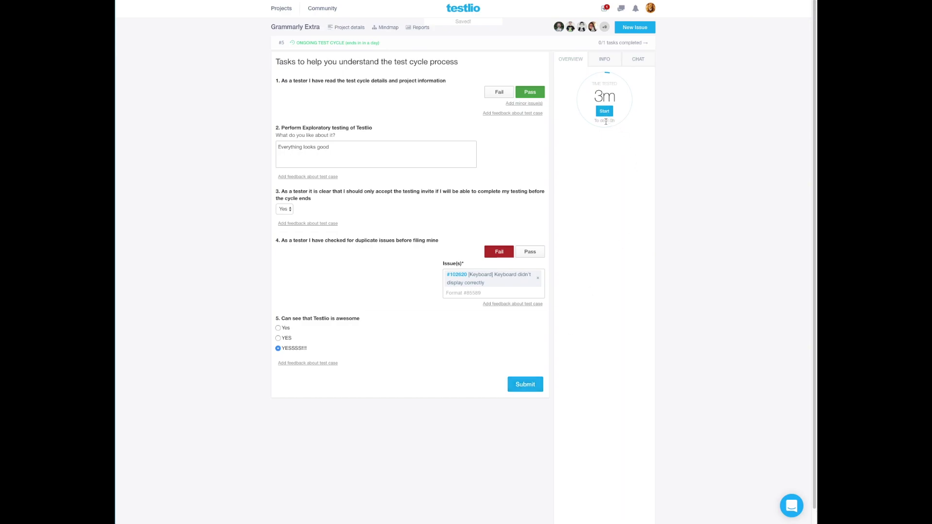
pyautogui.moveTo(593, 121); pyautogui.dragTo(629, 119)
pyautogui.click(528, 386)
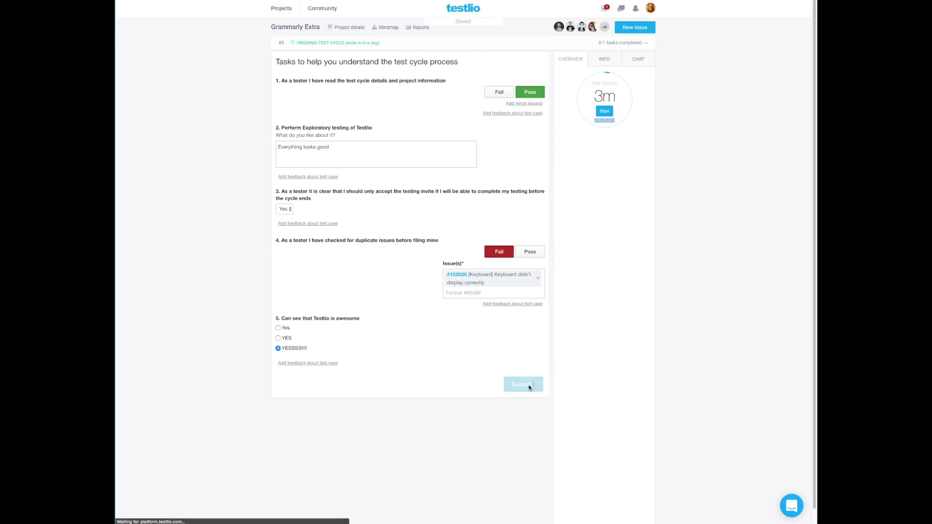